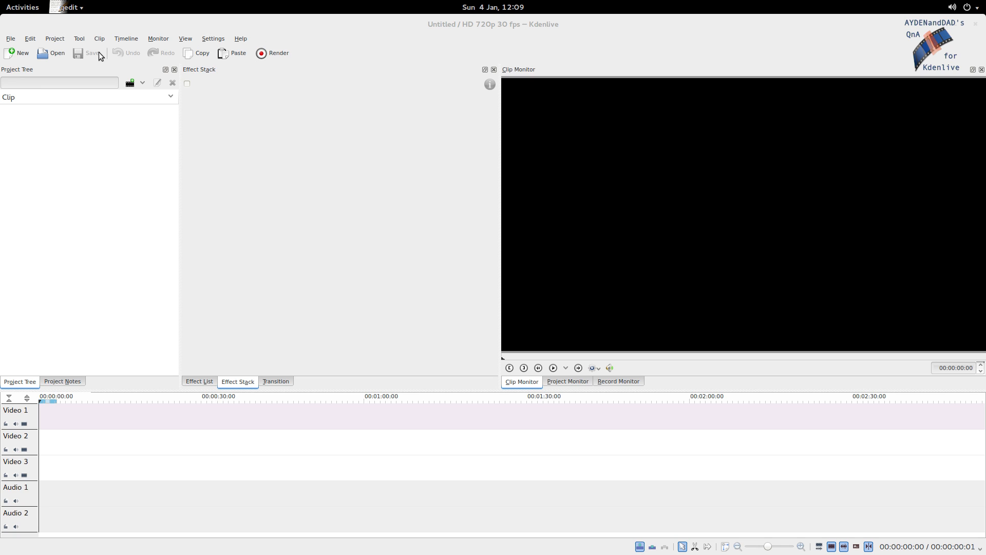
Set the project folder to My_Book/Tuts/Kdenlive/Demo in the project settings.
left_click(49, 38)
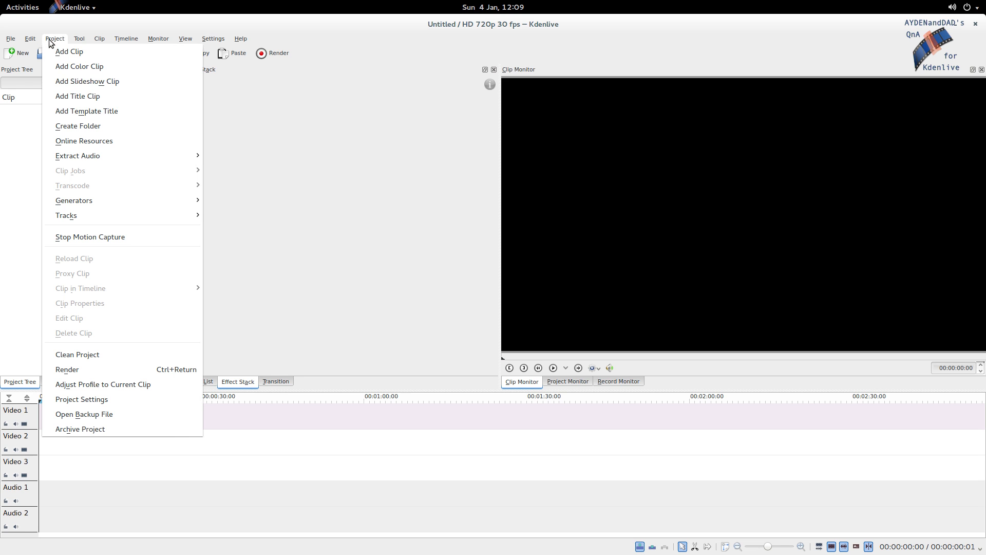
left_click(103, 400)
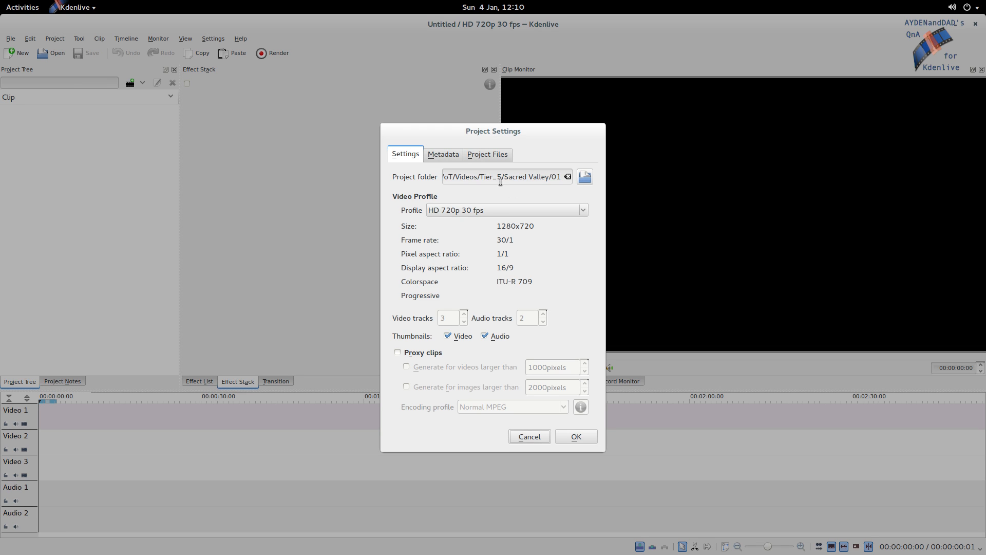
left_click_drag(471, 177, 532, 181)
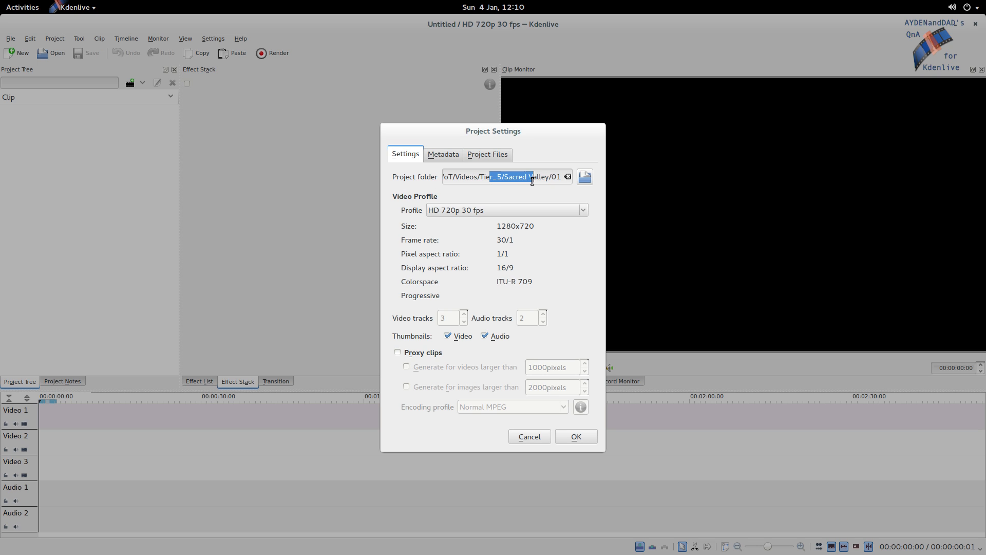
left_click(585, 177)
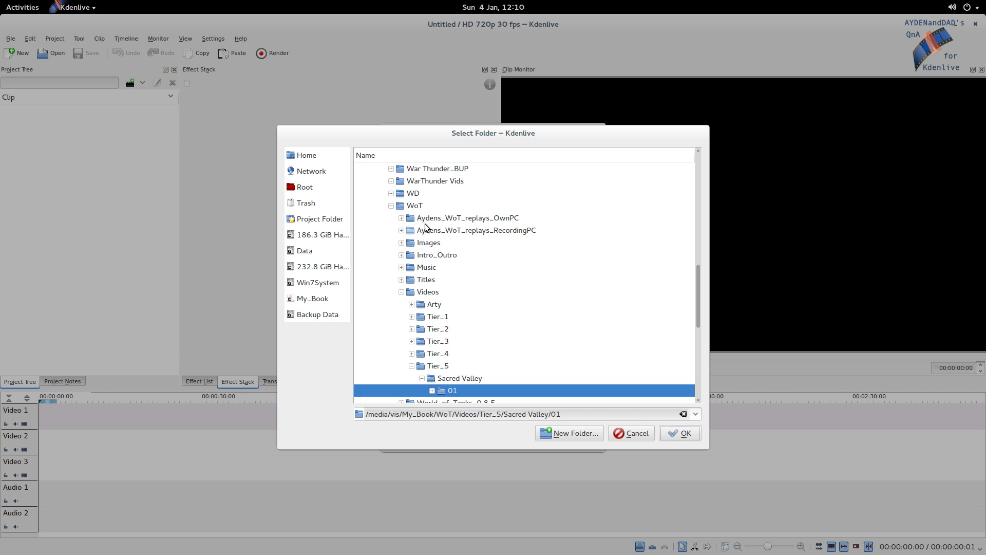
left_click(391, 206)
scroll(427, 246, "up", 5)
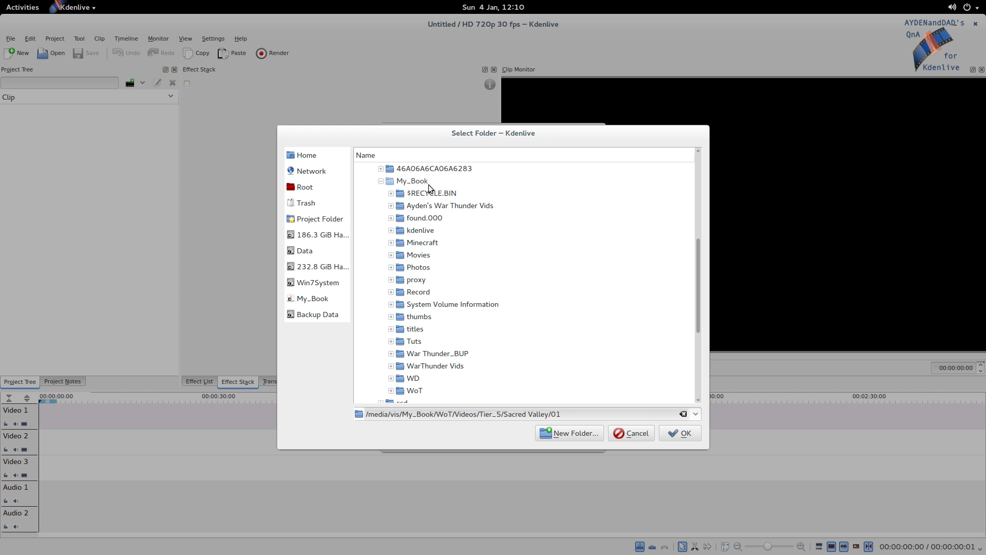
left_click(391, 341)
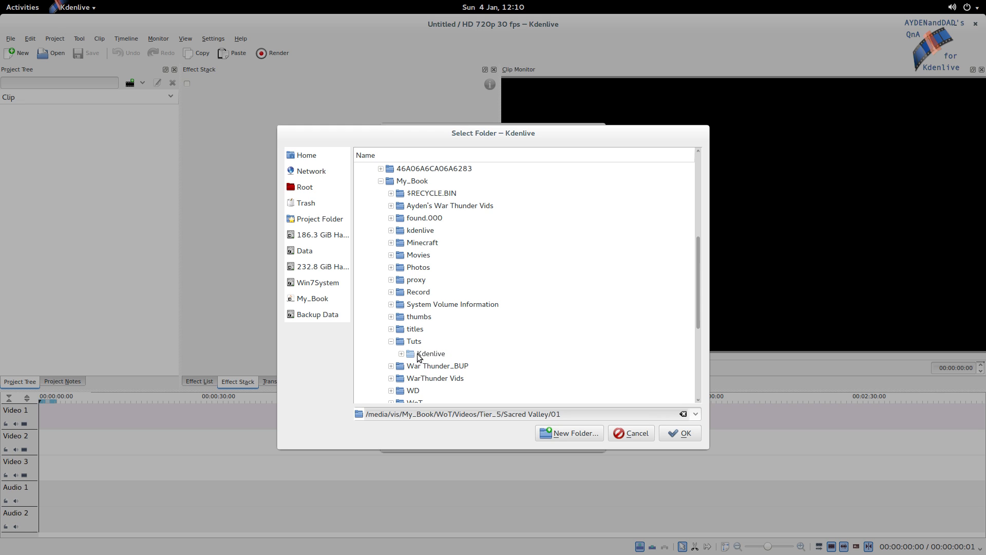
left_click(402, 353)
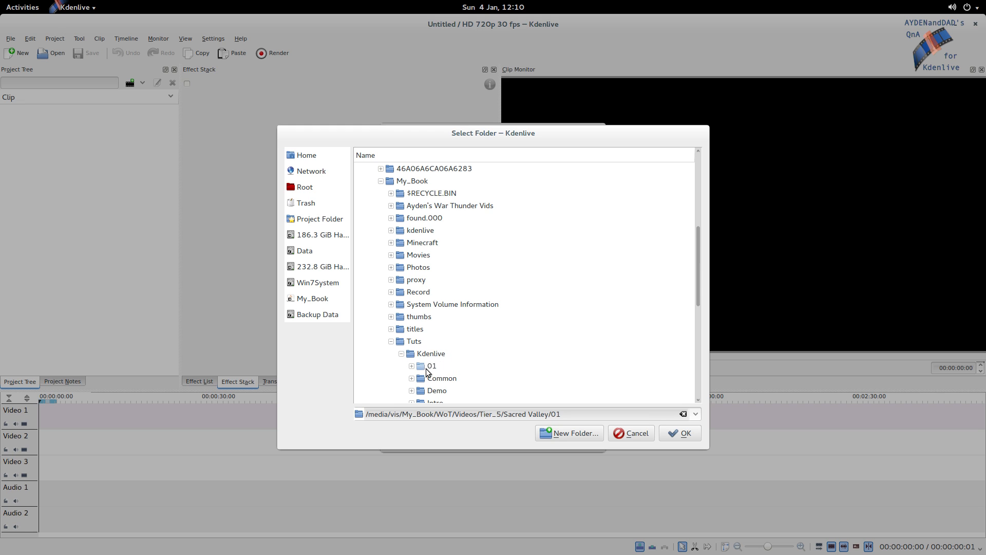
scroll(483, 355, "down", 3)
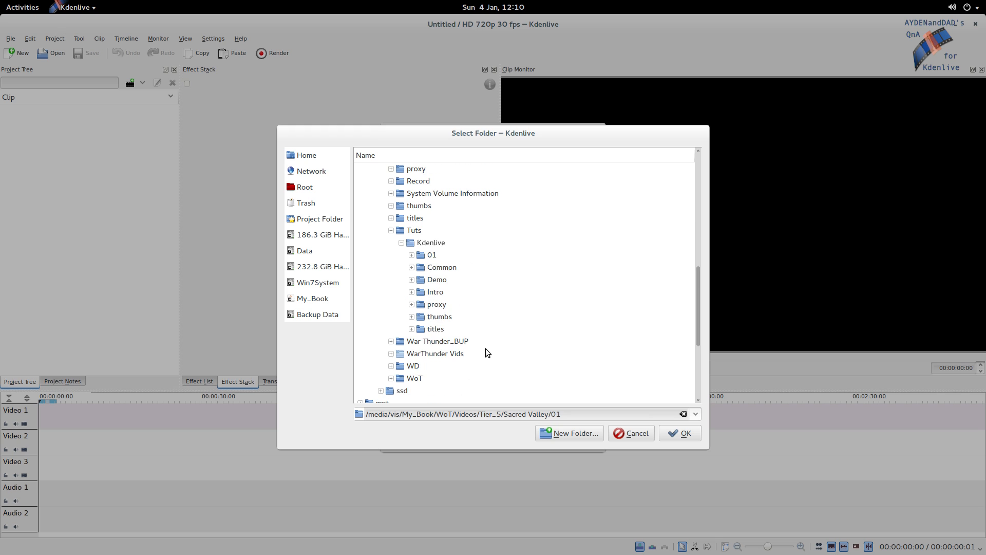
left_click(437, 281)
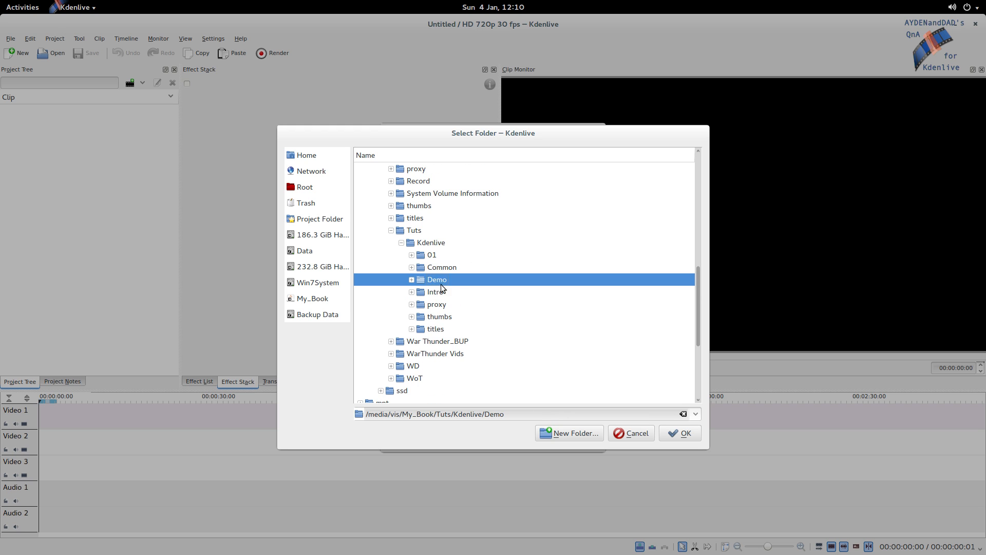
left_click(671, 435)
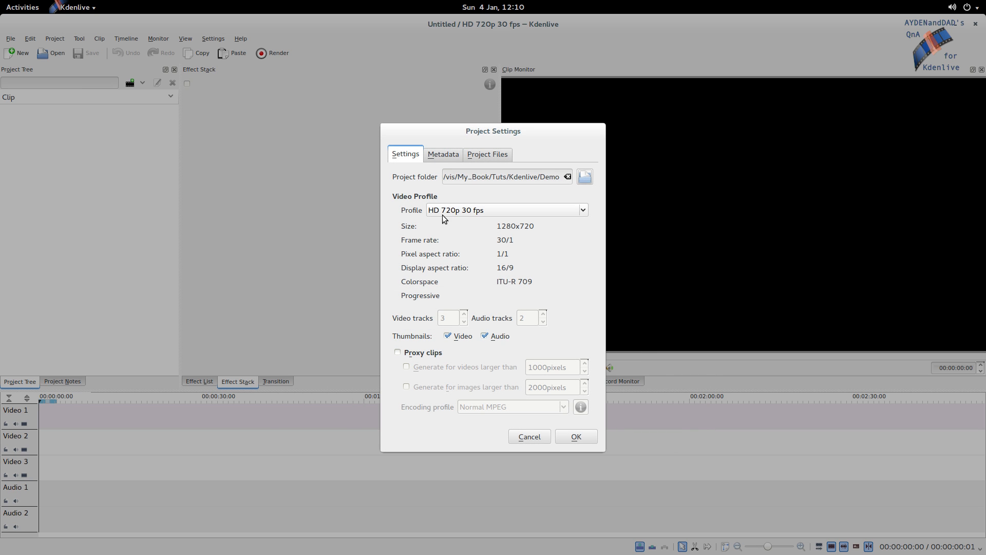
Apply the project settings with the HD 720p 30 fps profile and agree to copy the cached data to the new folder.
left_click(585, 211)
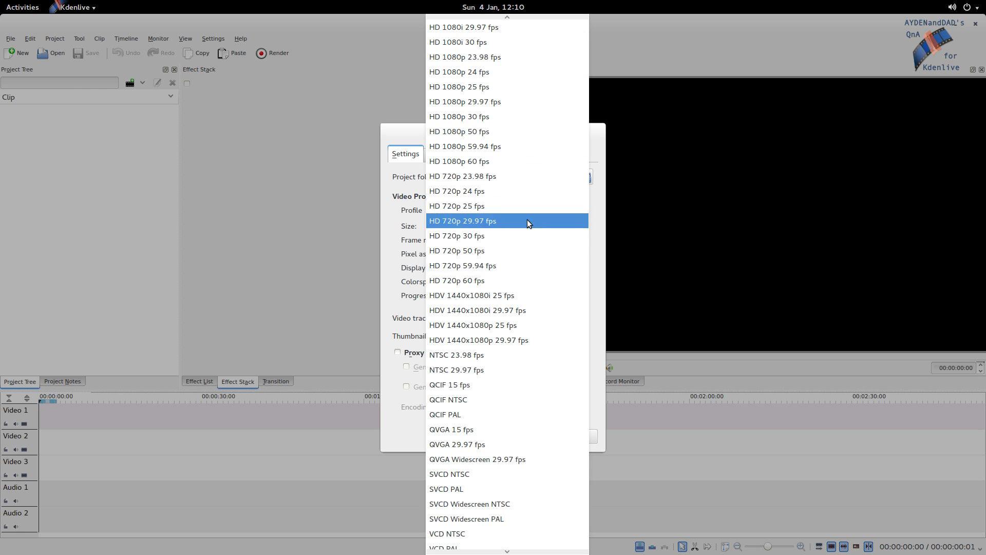
left_click(511, 236)
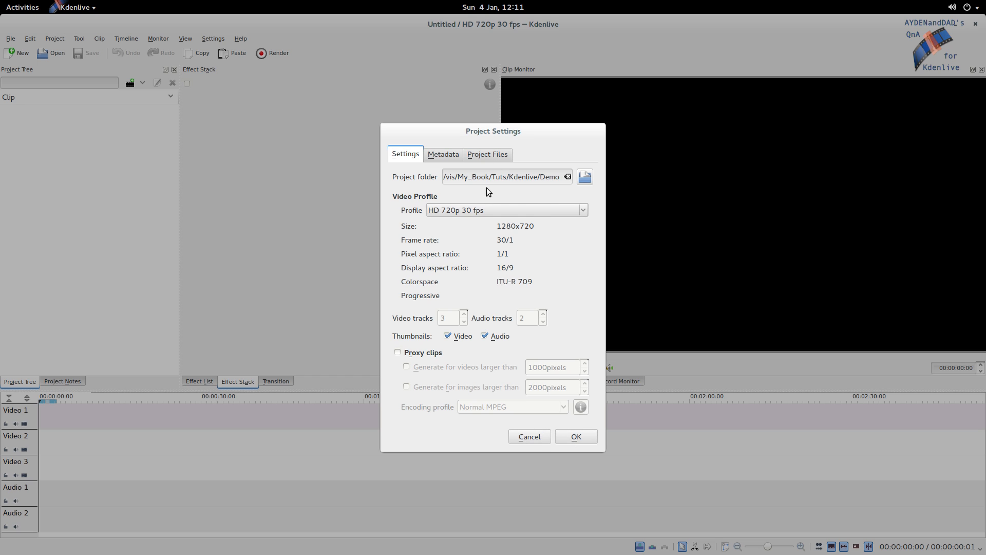
left_click(577, 437)
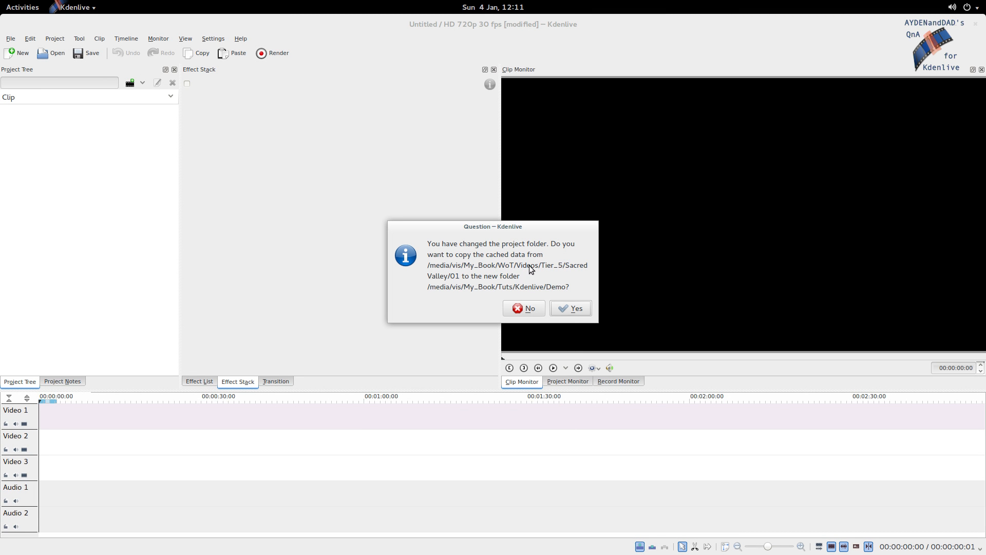
left_click(558, 310)
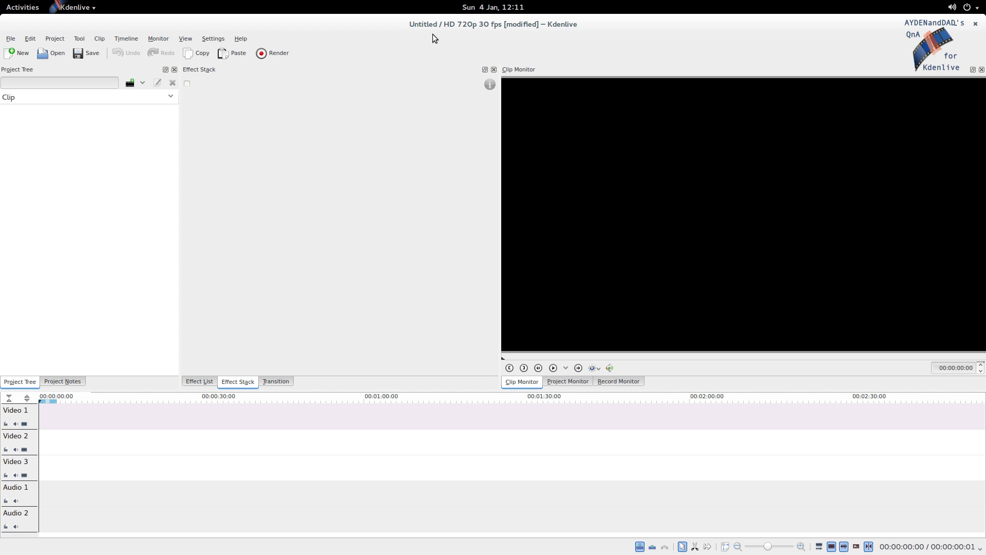
Save the project in the project folder under the name Demo1_FinalStand.
left_click(10, 39)
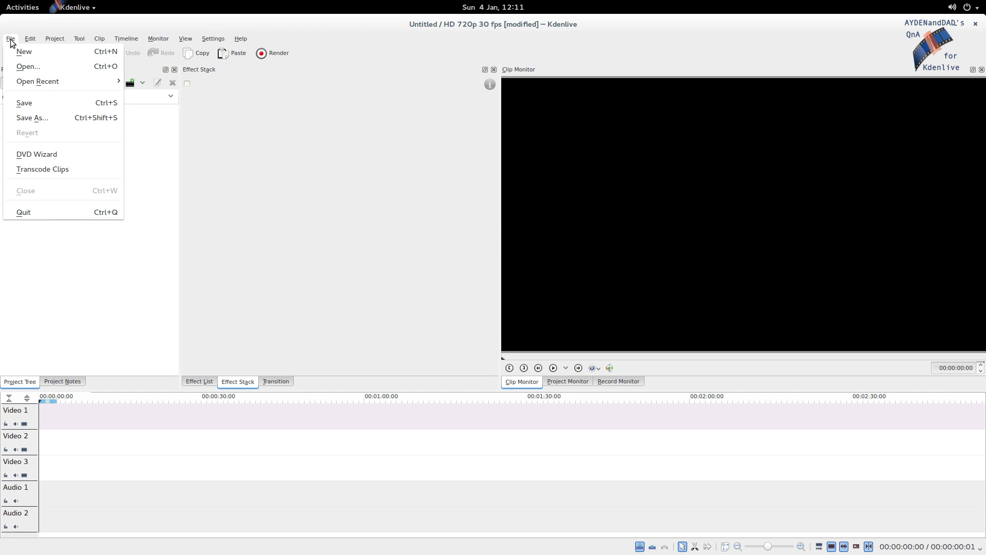
left_click(12, 120)
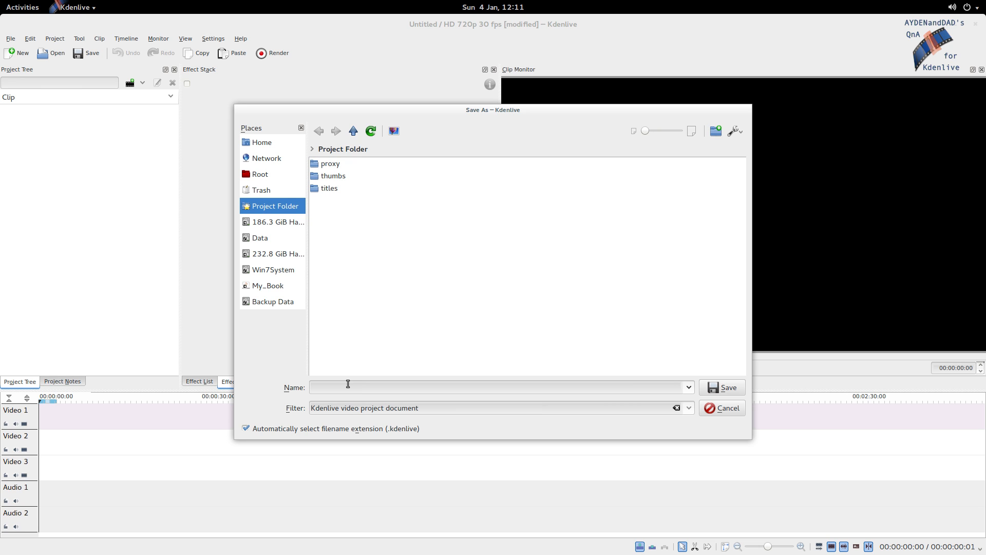
type("Demo1_FinalStand")
left_click(730, 388)
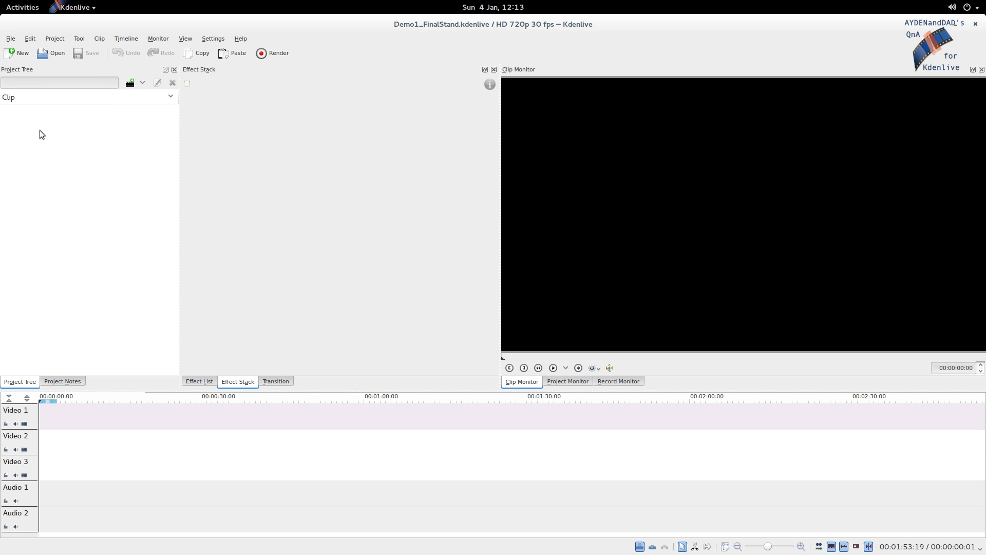
left_click(132, 82)
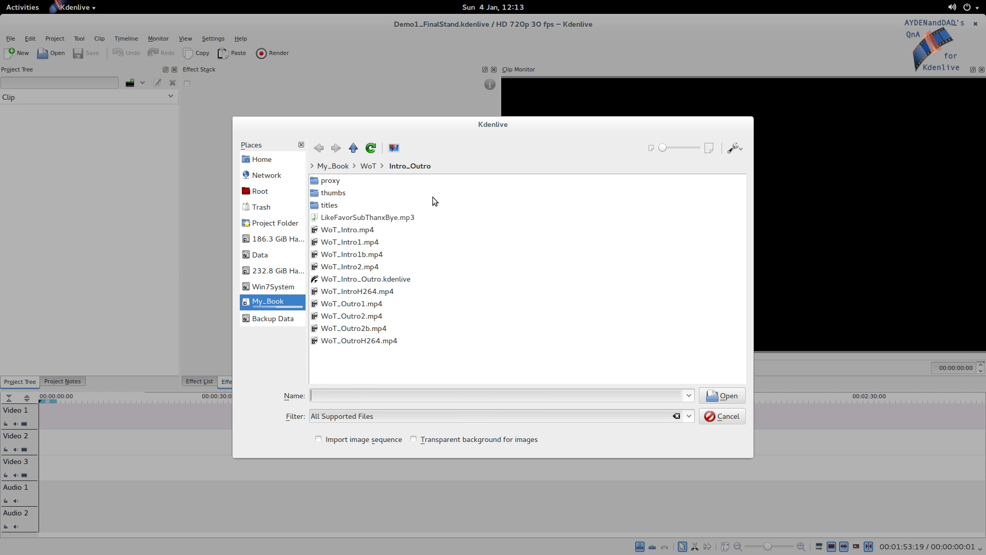
left_click(340, 166)
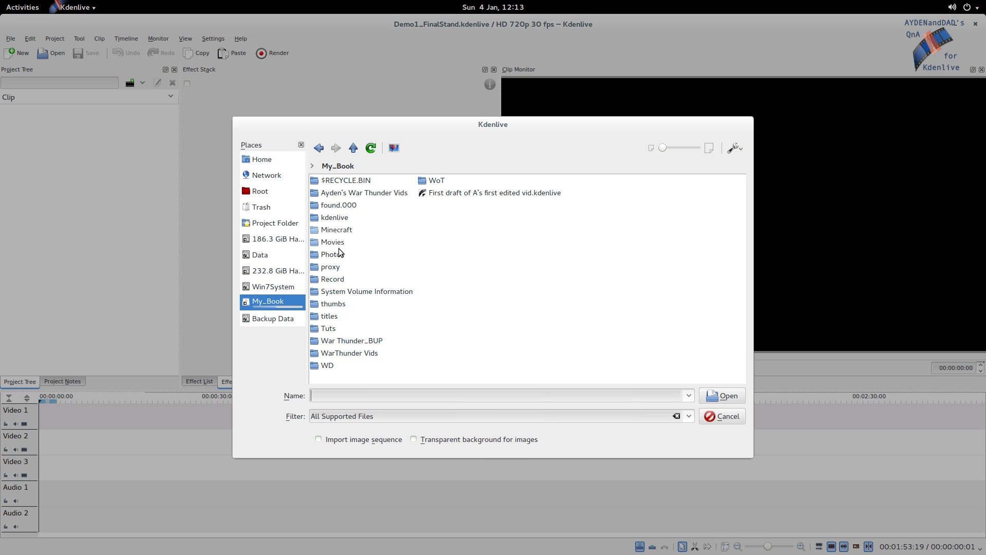
double_click(337, 329)
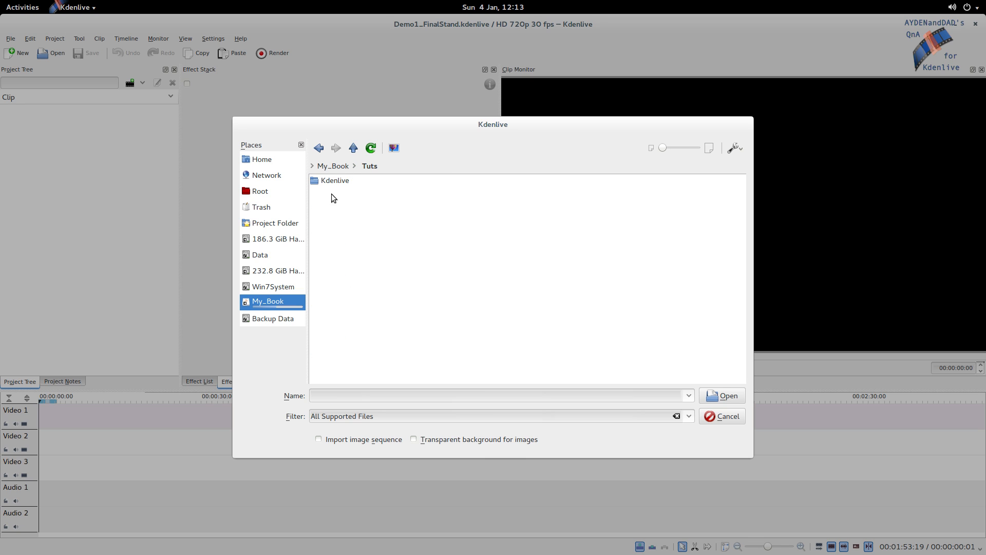
double_click(337, 181)
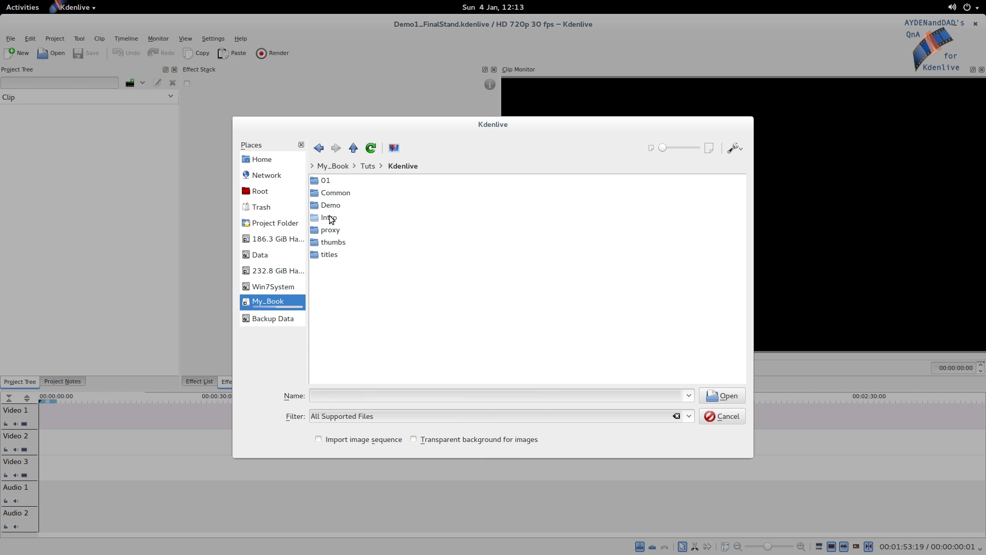
left_click(332, 206)
double_click(338, 208)
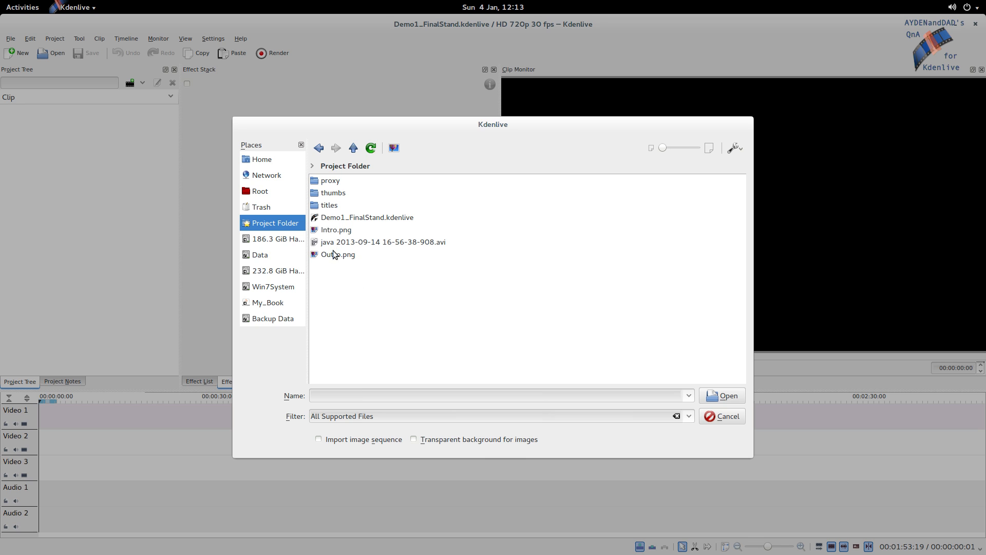
left_click(409, 222)
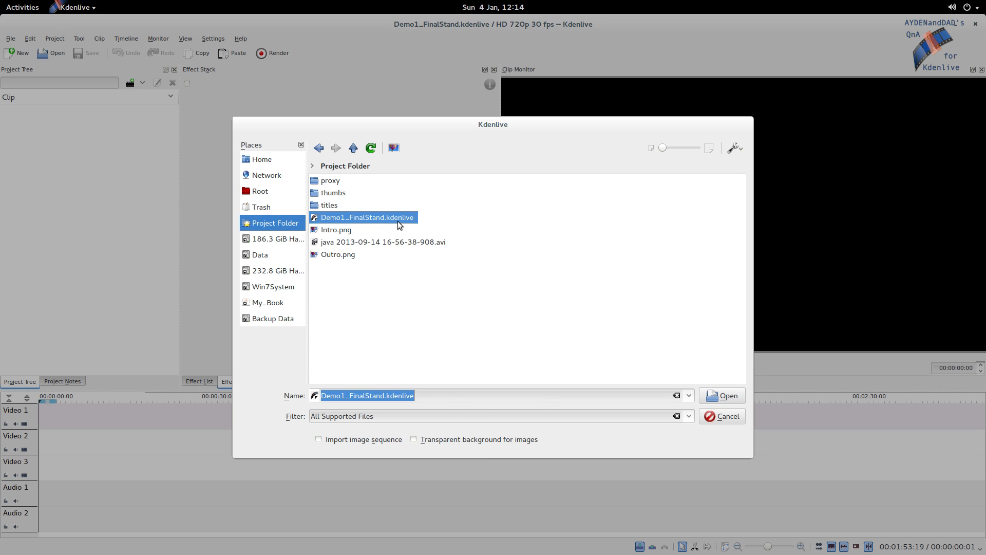
left_click(343, 230)
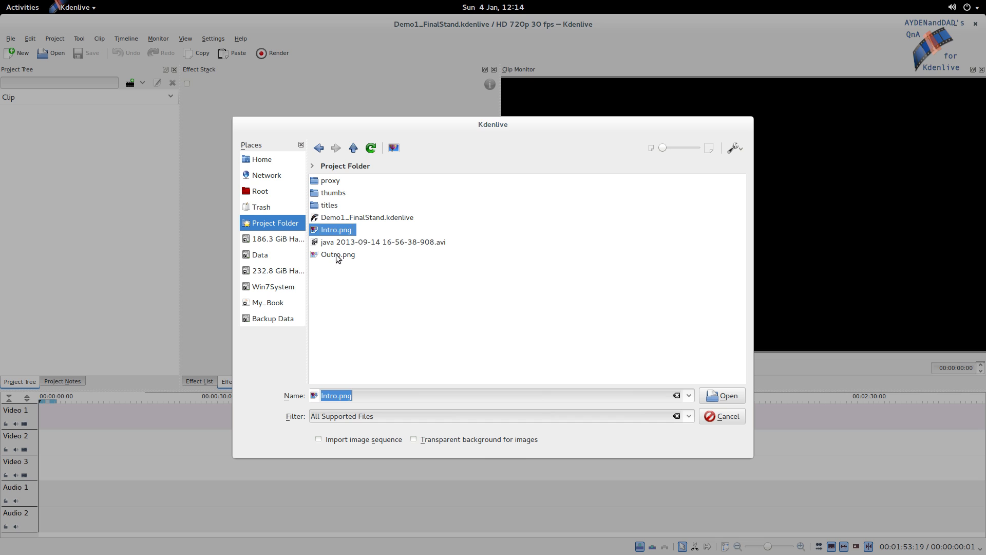
left_click(336, 254, "shift")
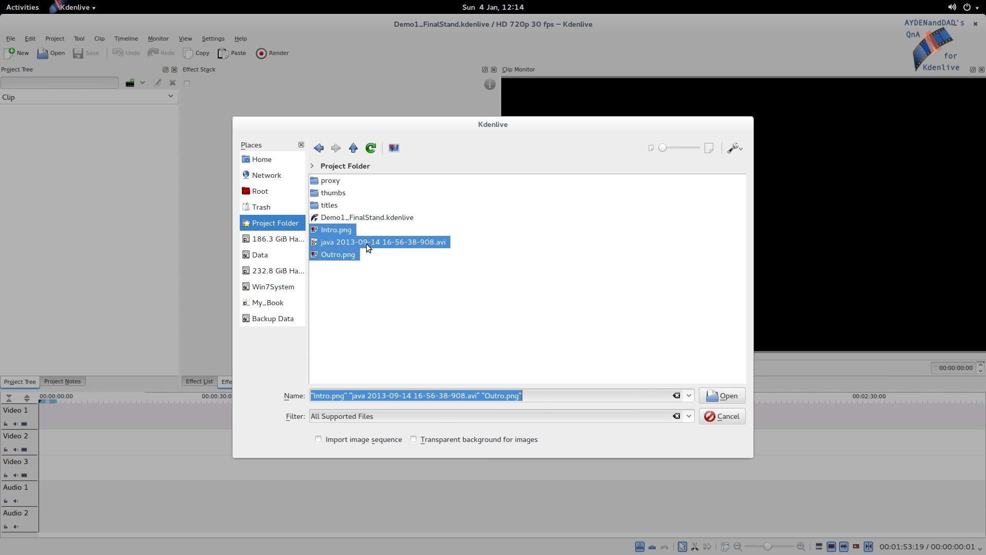
left_click(724, 395)
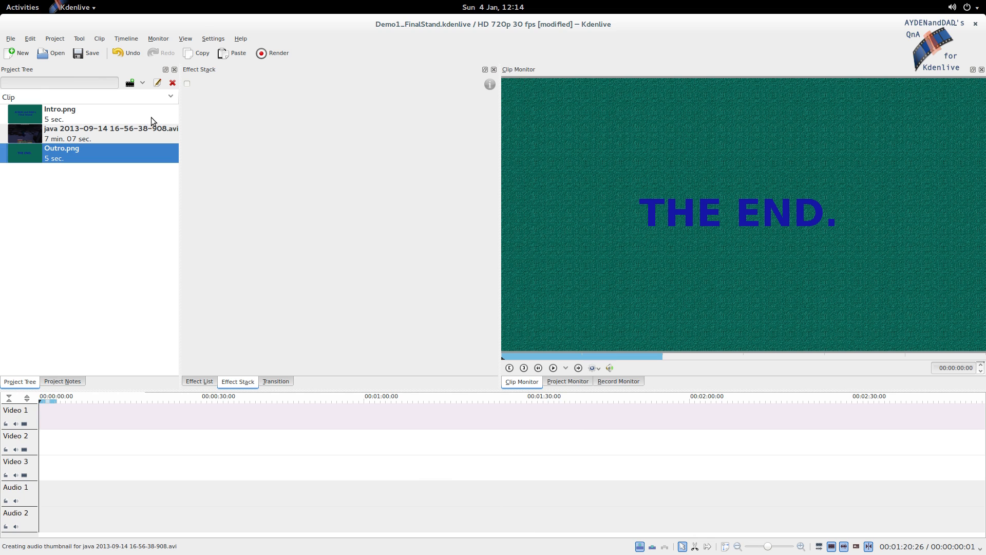
Import the music file Long Road Ahead.mp3 from the Tuts/Kdenlive/Common folder into the project.
left_click(130, 86)
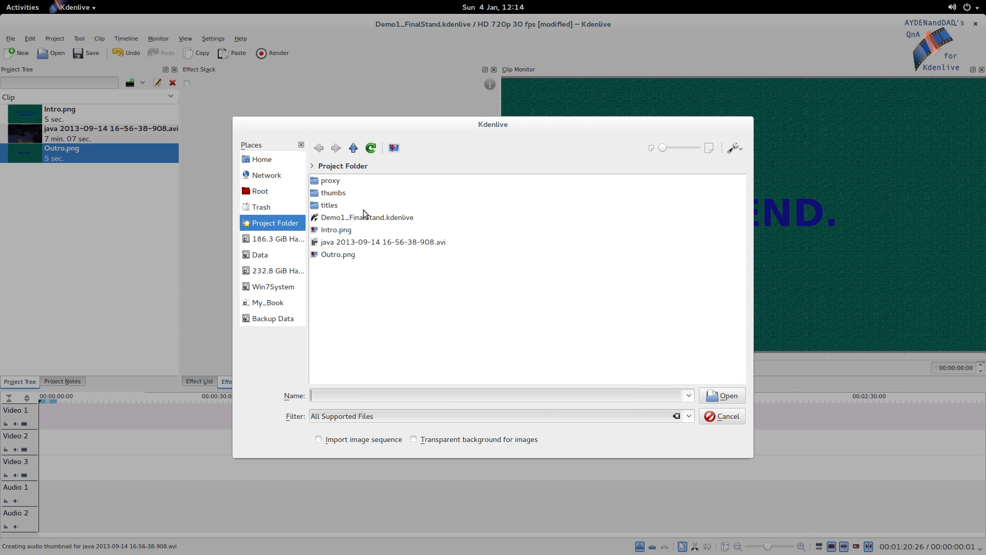
left_click(353, 149)
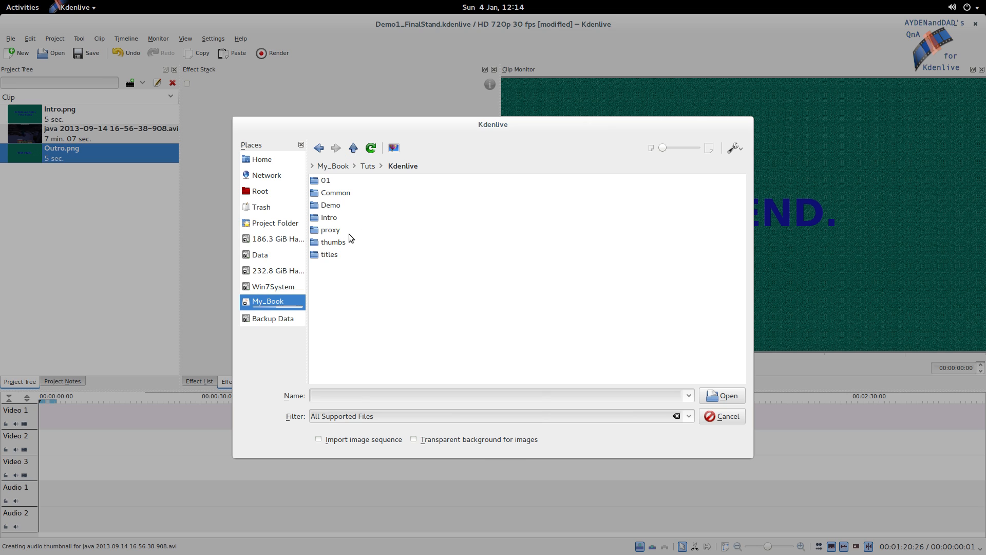
double_click(341, 198)
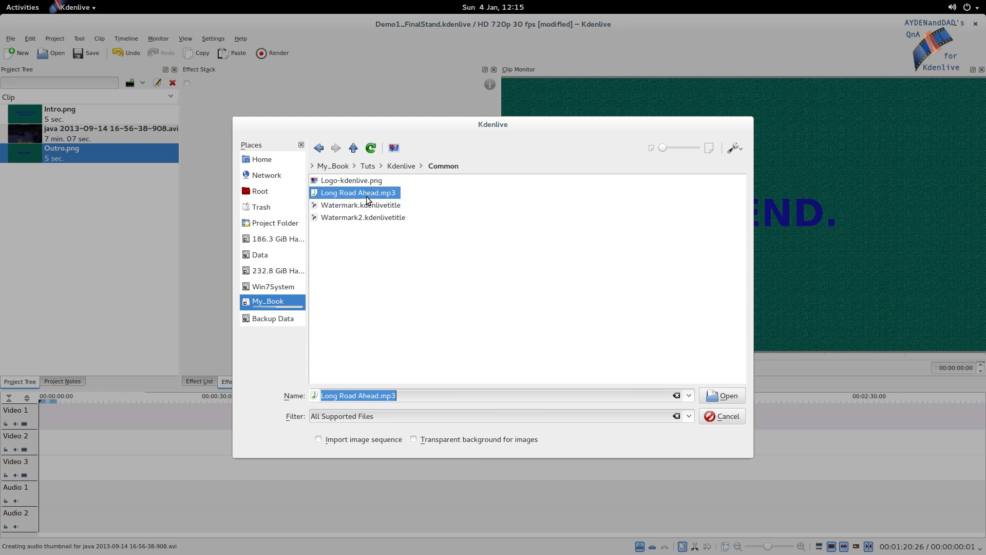
left_click(719, 397)
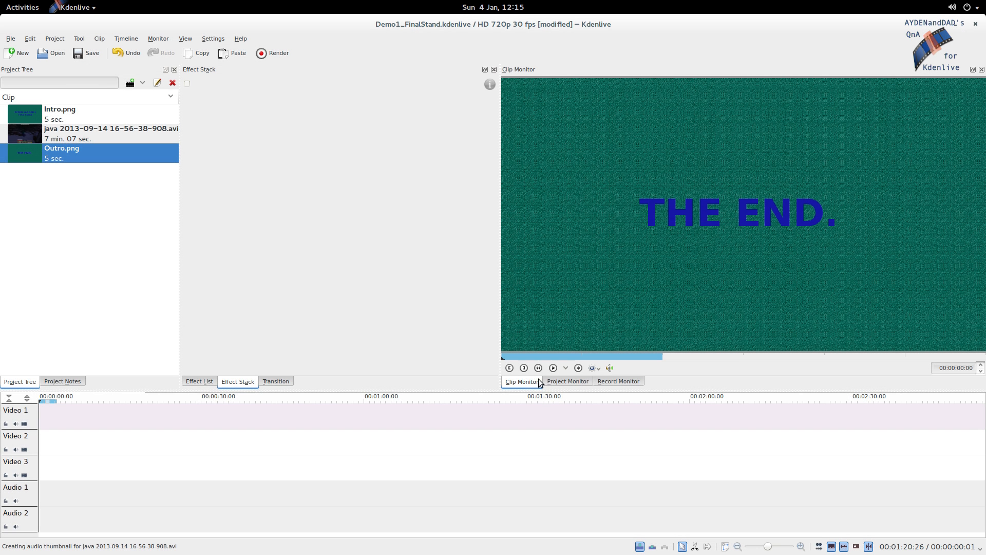
Preview the intro image, the outro image and the gameplay video, playing the video briefly before returning to the intro.
left_click(71, 119)
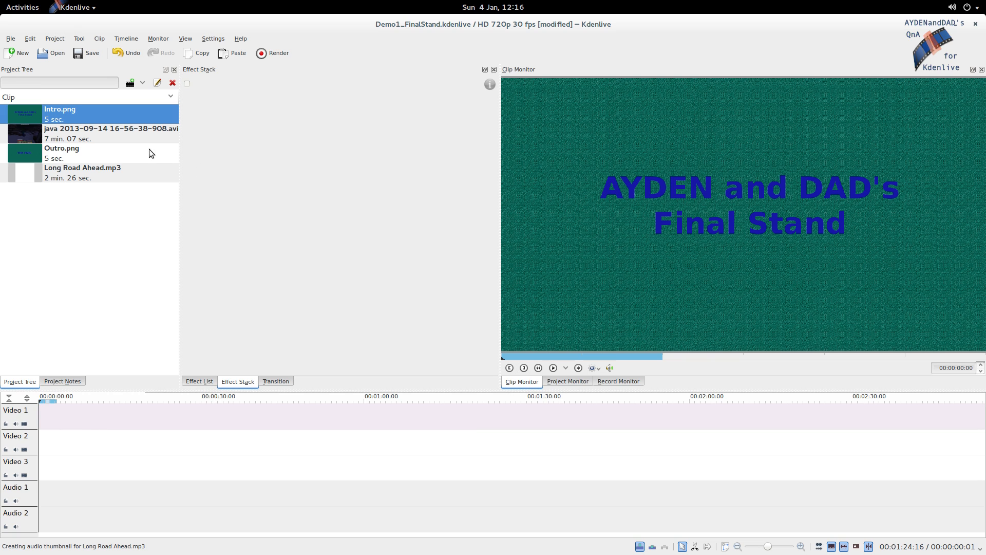
left_click(81, 161)
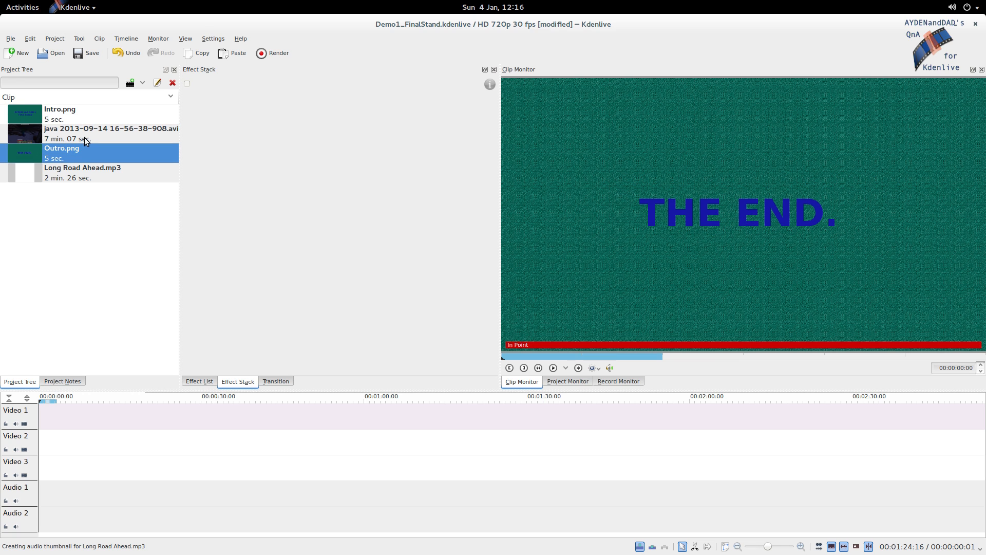
left_click(87, 142)
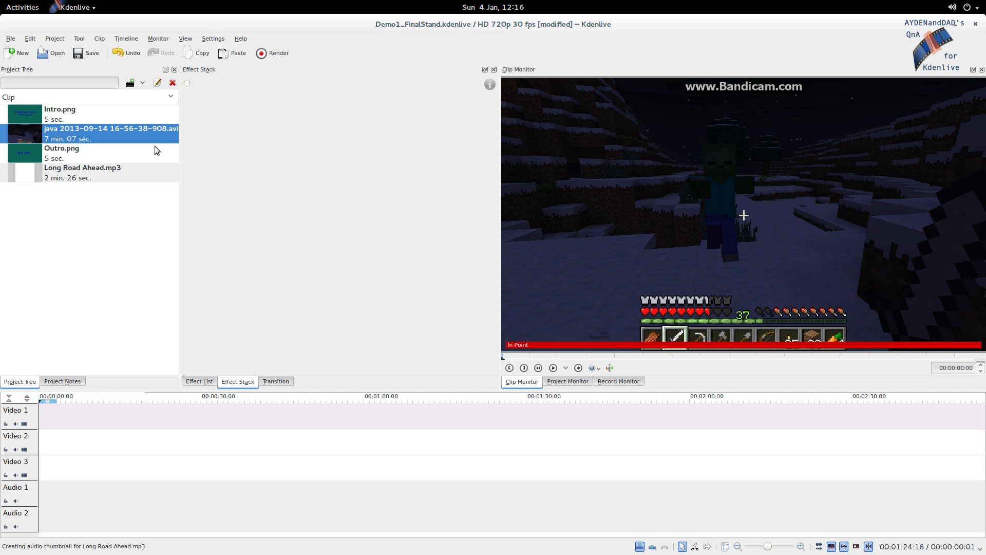
left_click(553, 368)
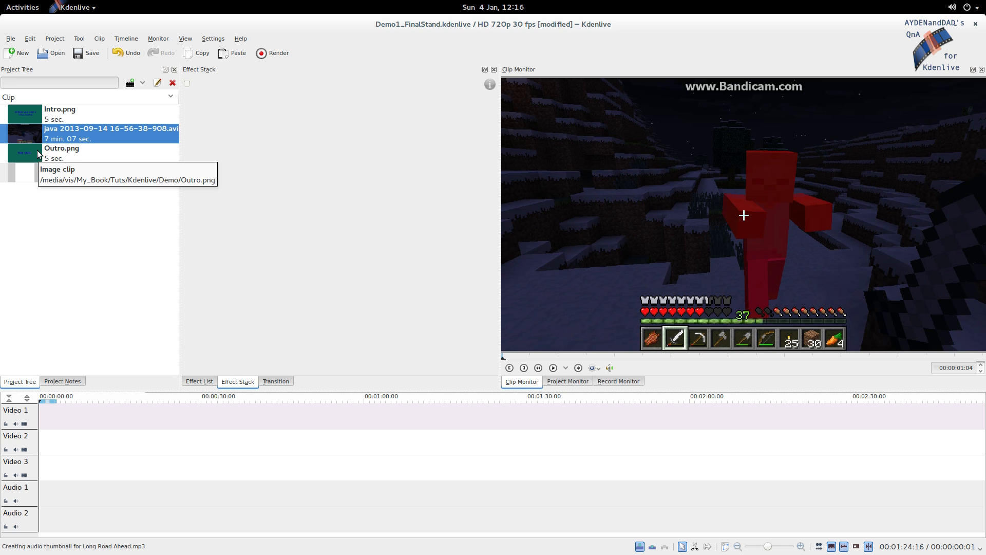
left_click(69, 118)
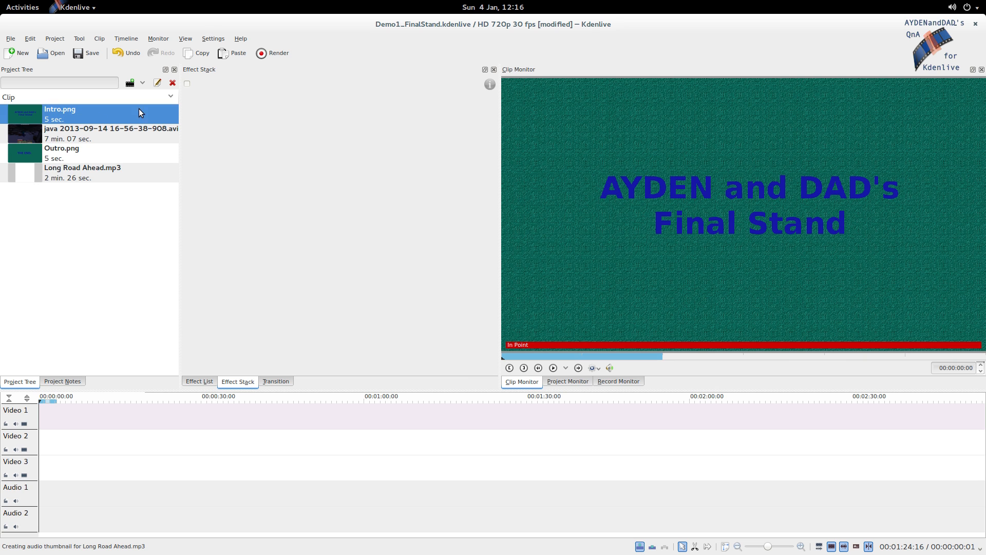
Examine the clip properties of Intro.png, checking its duration, image size and transparent background option, without changing them.
left_click(158, 83)
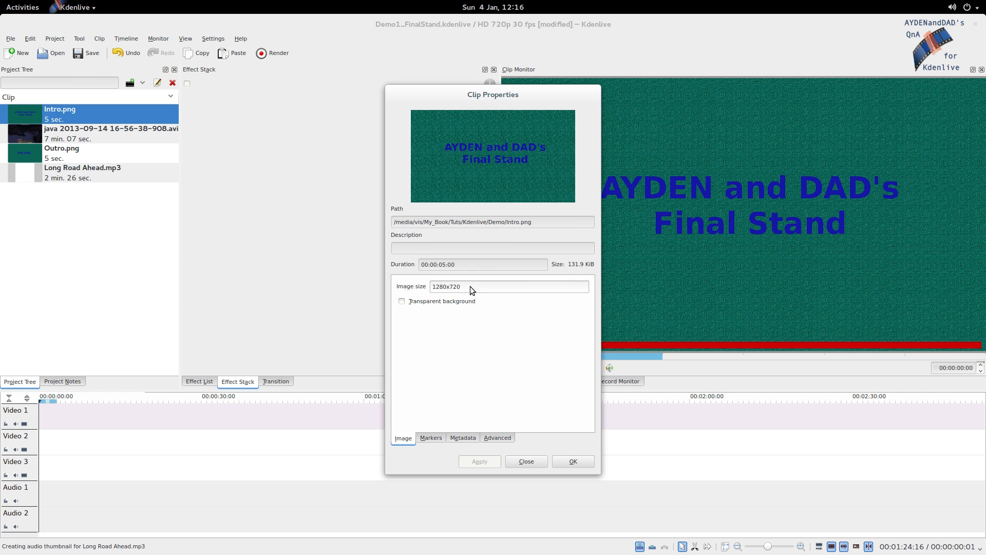
left_click_drag(470, 286, 433, 288)
left_click(471, 286)
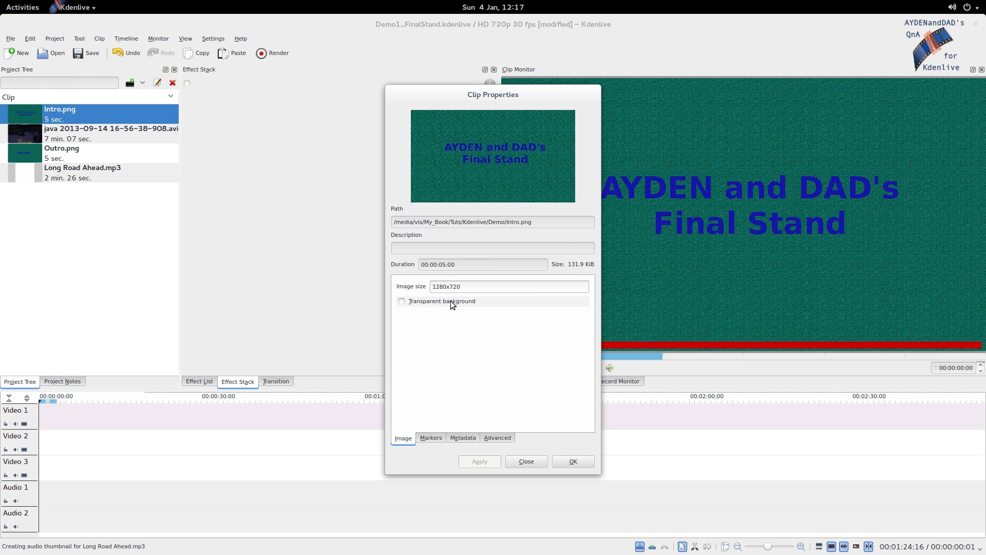
left_click(529, 461)
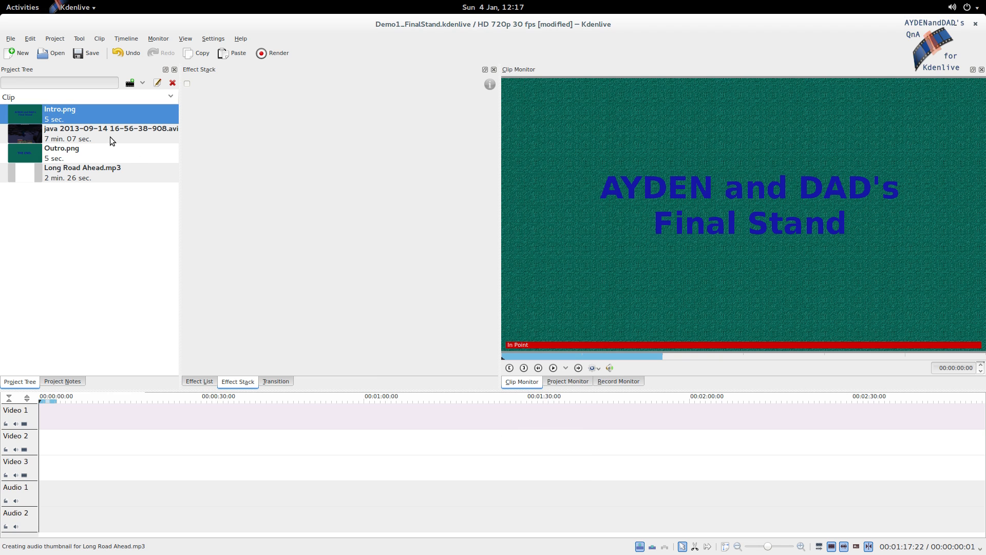
left_click(110, 136)
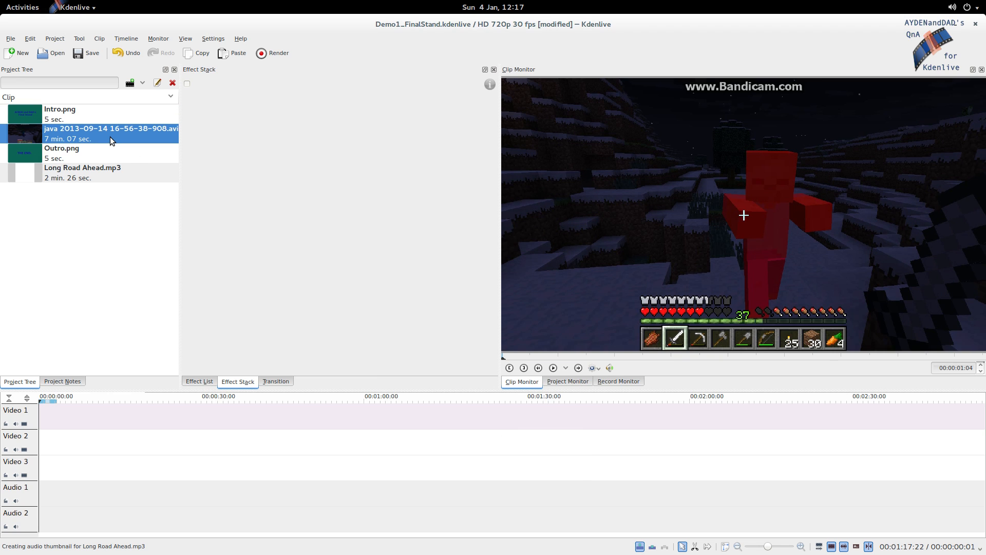
left_click(158, 83)
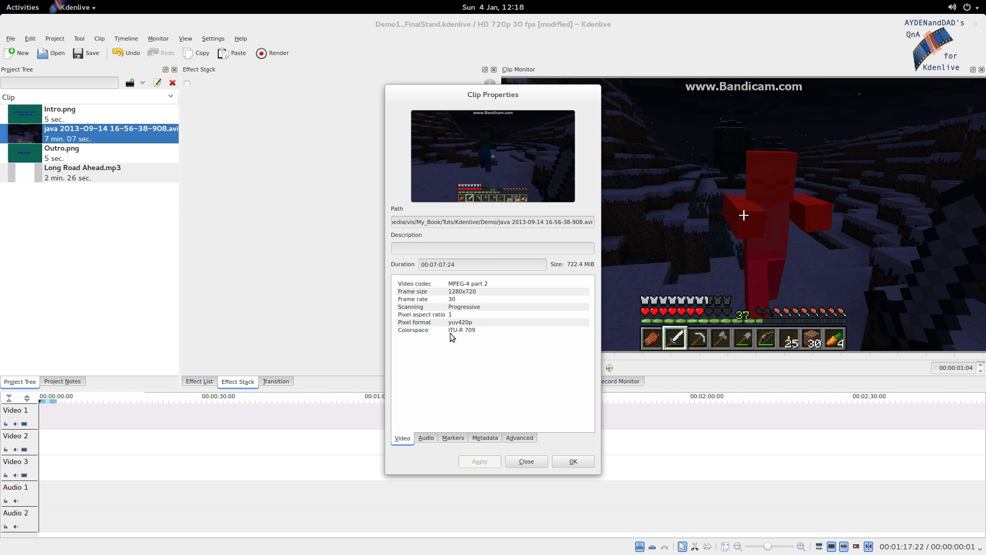
left_click(526, 462)
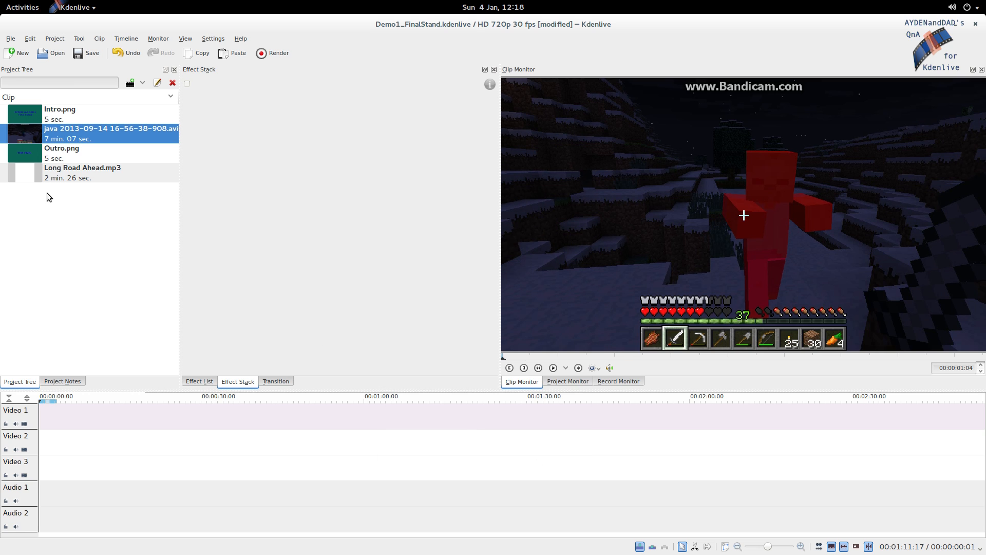
Inspect the video, audio and metadata properties of the music clip Long Road Ahead.mp3.
left_click(84, 172)
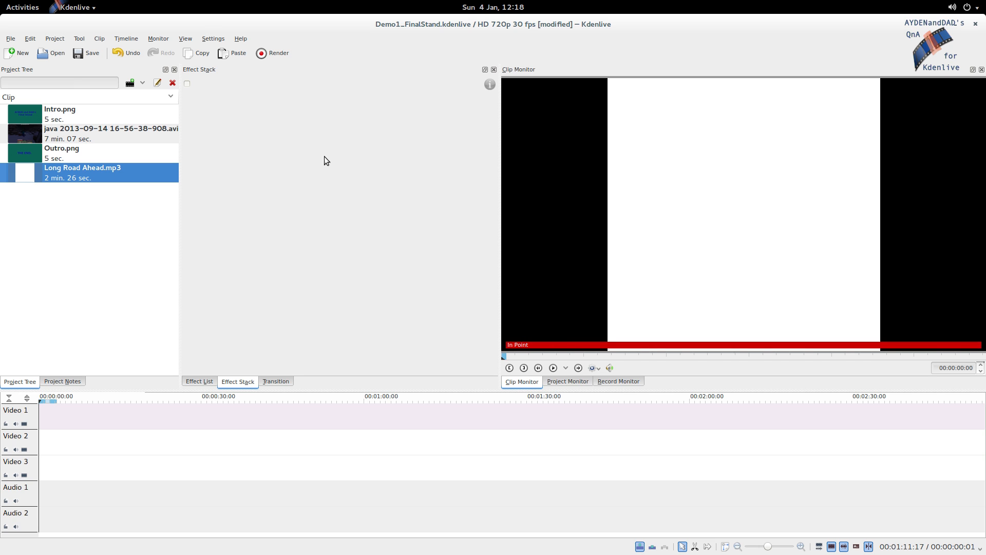
left_click(157, 83)
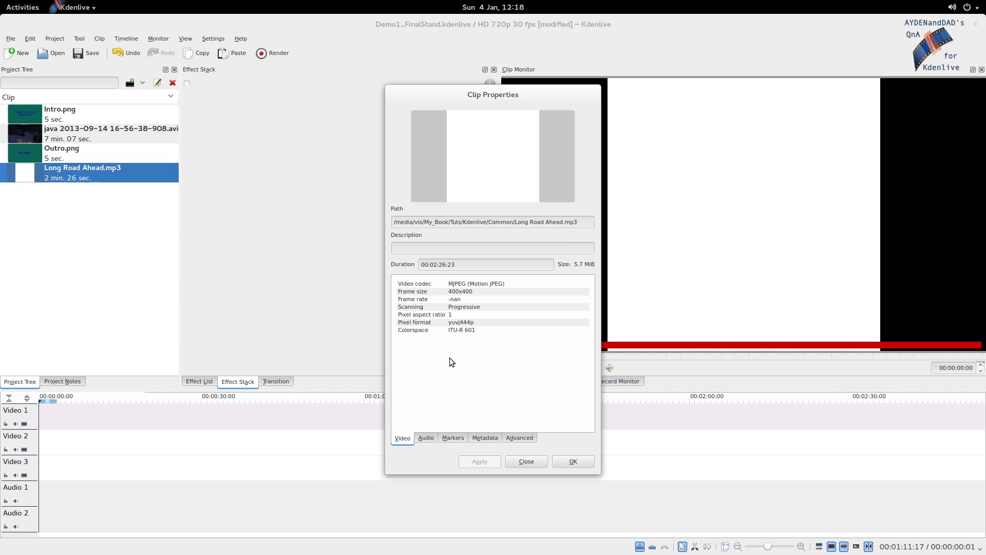
left_click(426, 438)
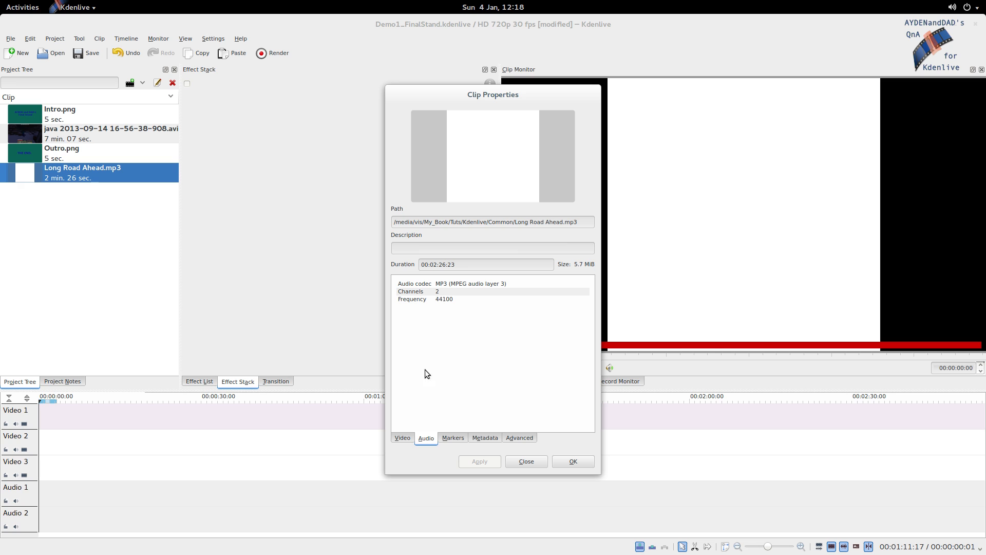
left_click(492, 439)
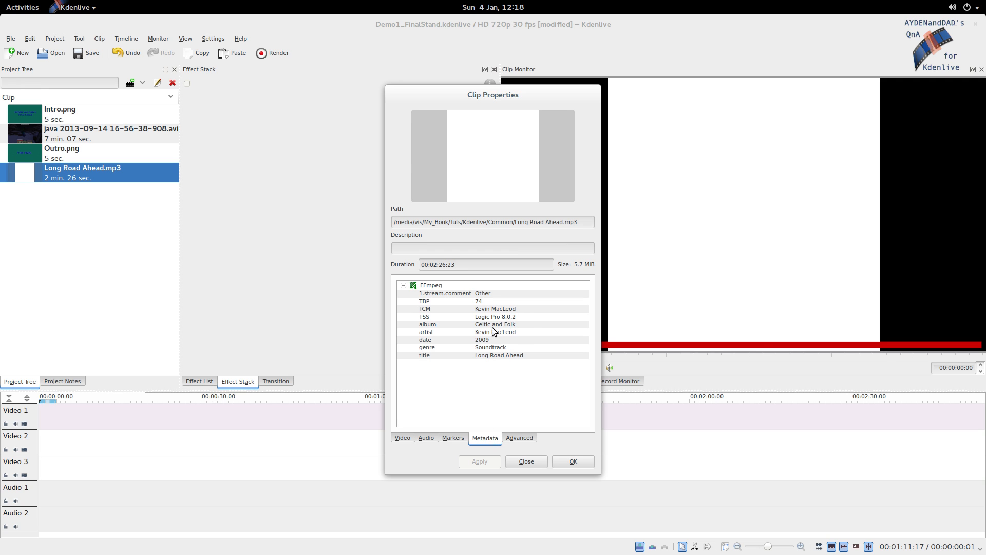